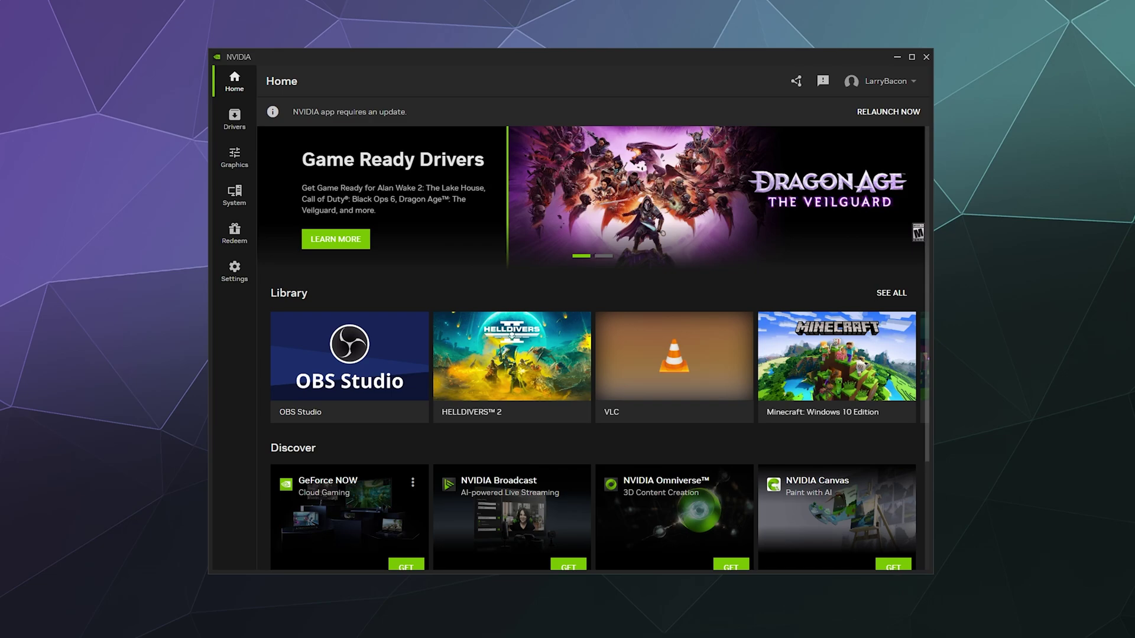
Bring up Minecraft: Java Version's program settings and compare its current and recommended values
left_click(242, 126)
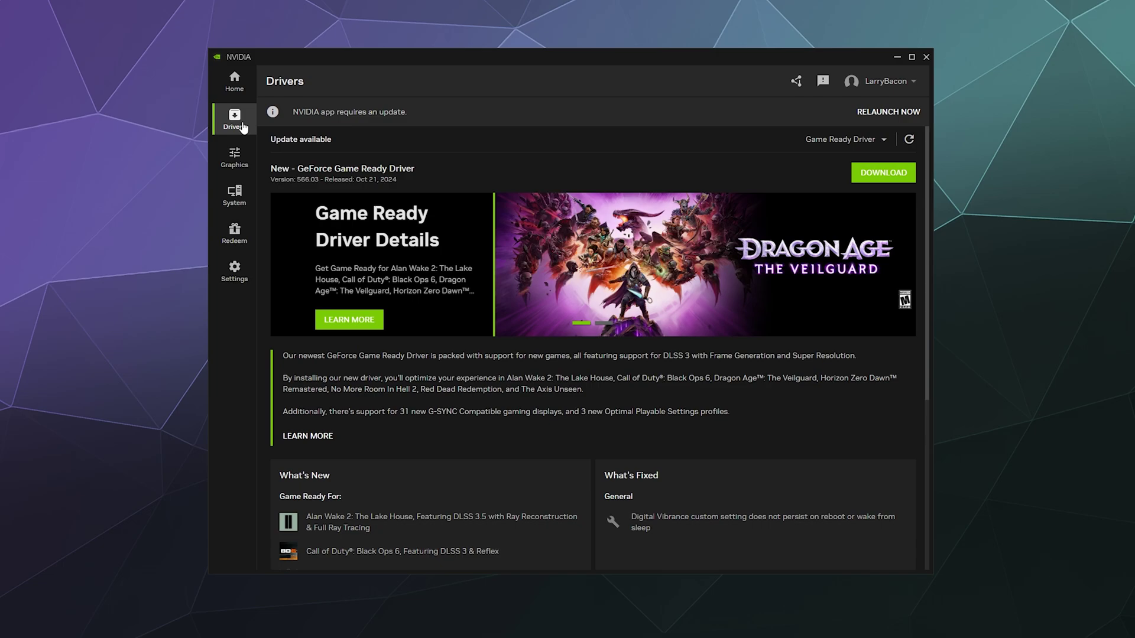
left_click(233, 169)
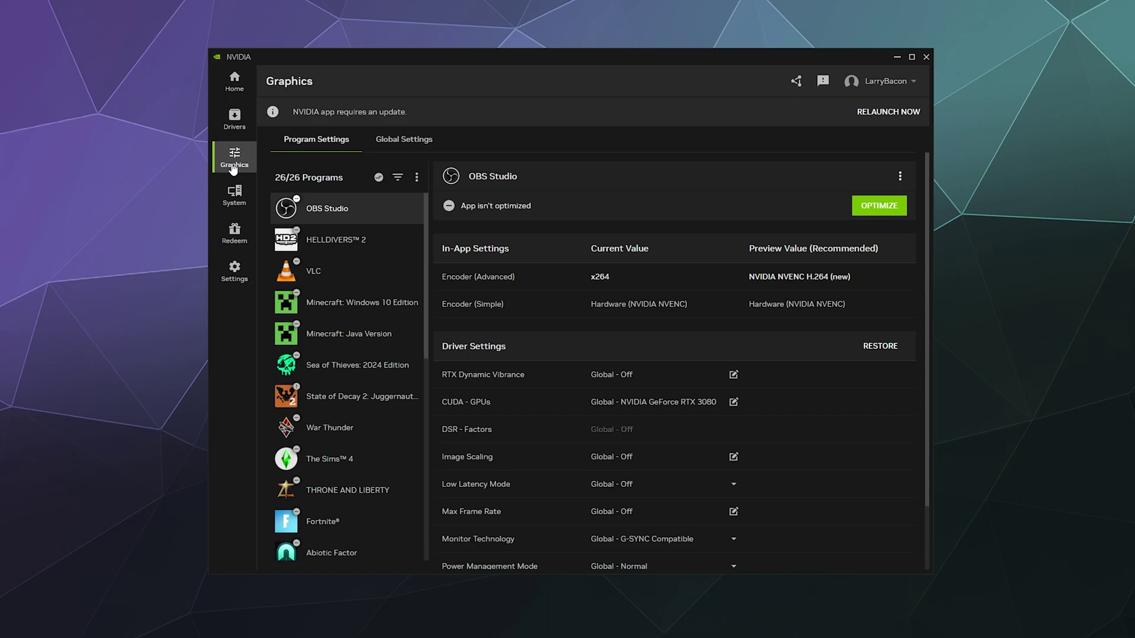
left_click(323, 317)
left_click(324, 337)
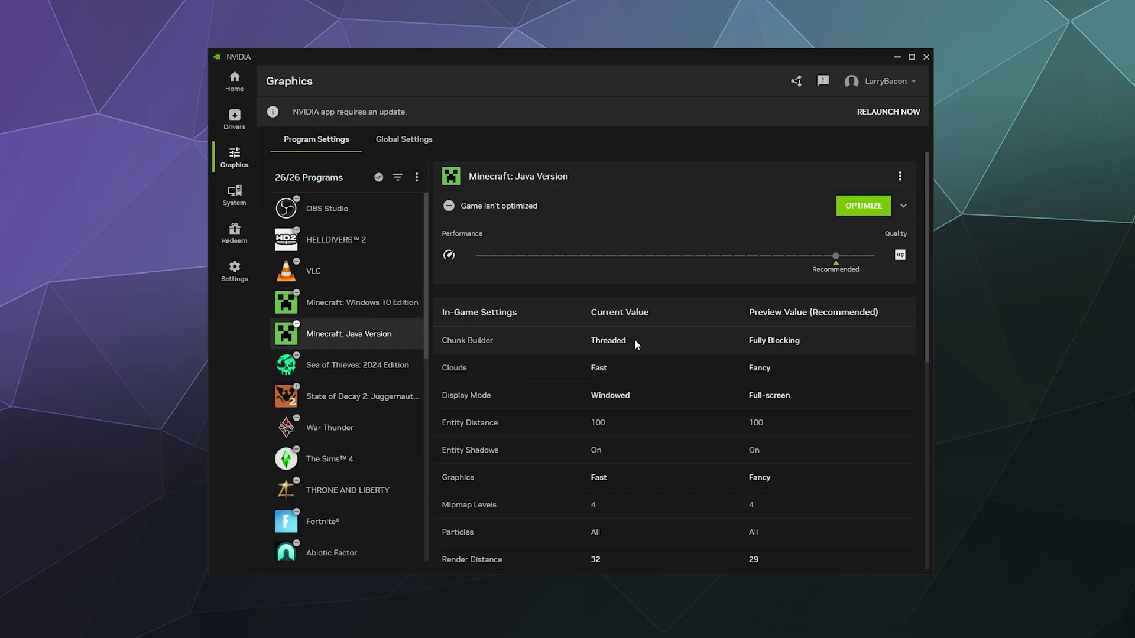
scroll(633, 339, "down", 5)
scroll(641, 307, "down", 2)
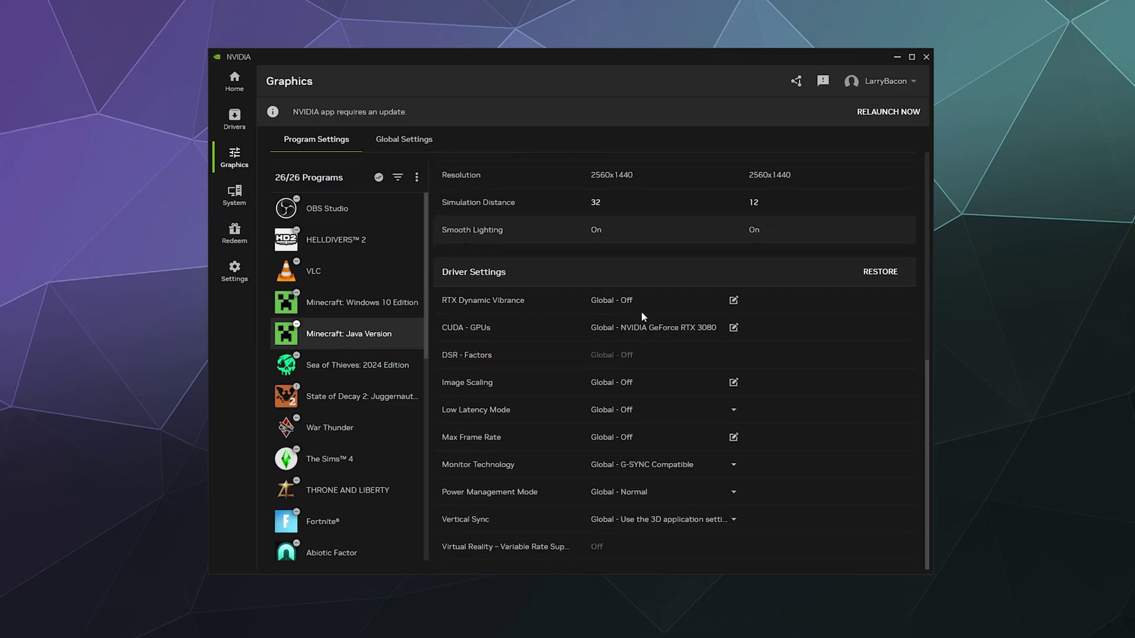
scroll(642, 329, "up", 10)
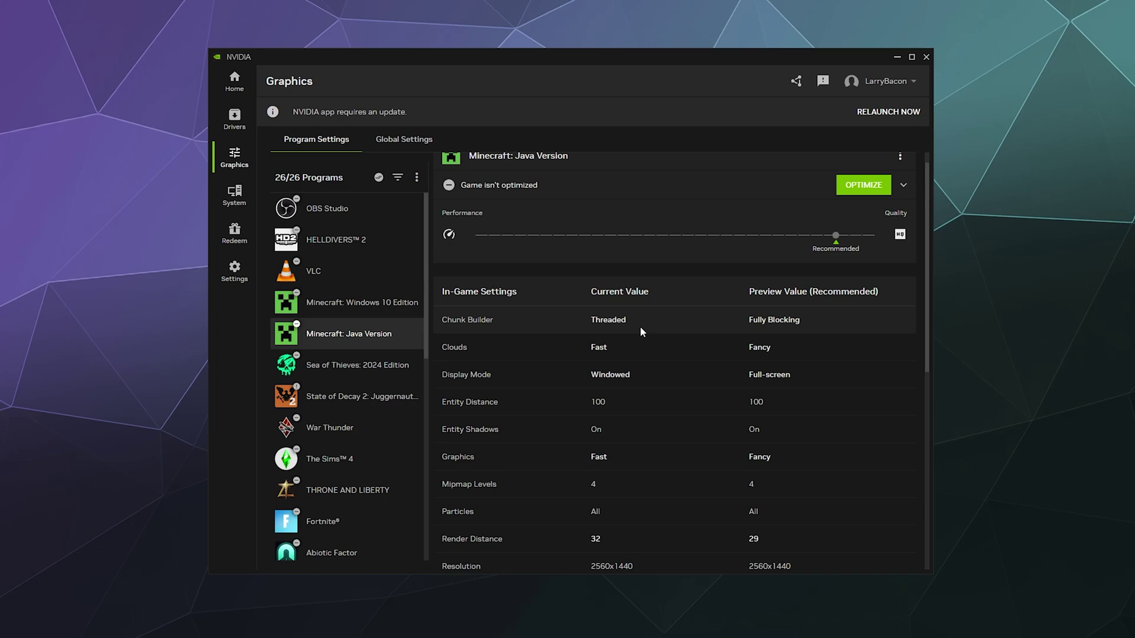
Browse the System overview, Performance and Displays pages, ending on the Video enhancement settings
left_click(231, 201)
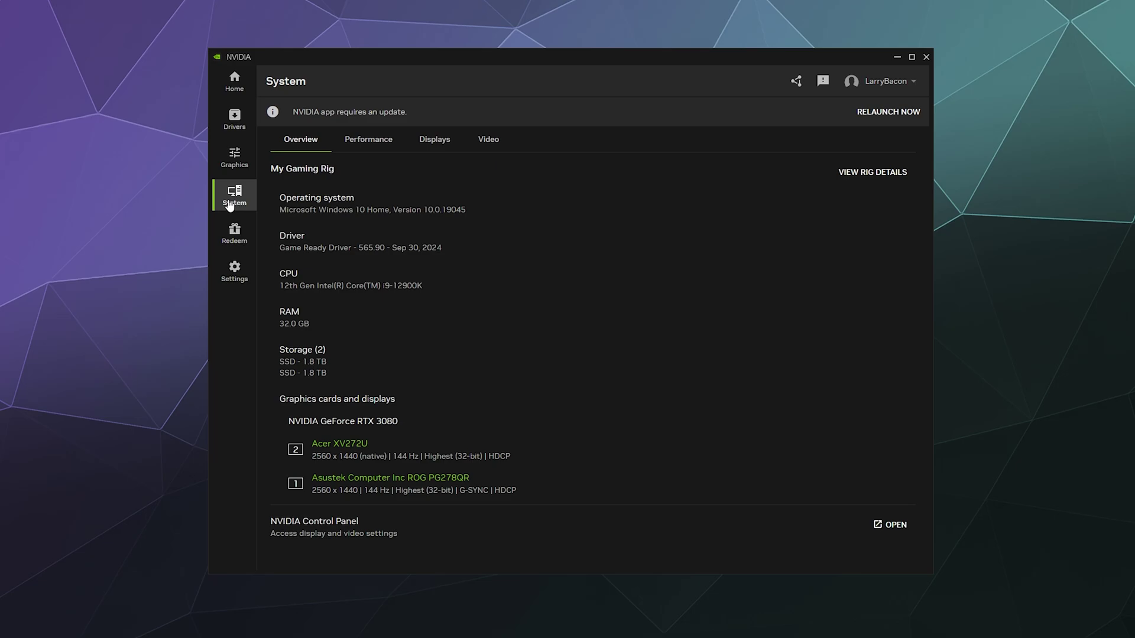
left_click(363, 154)
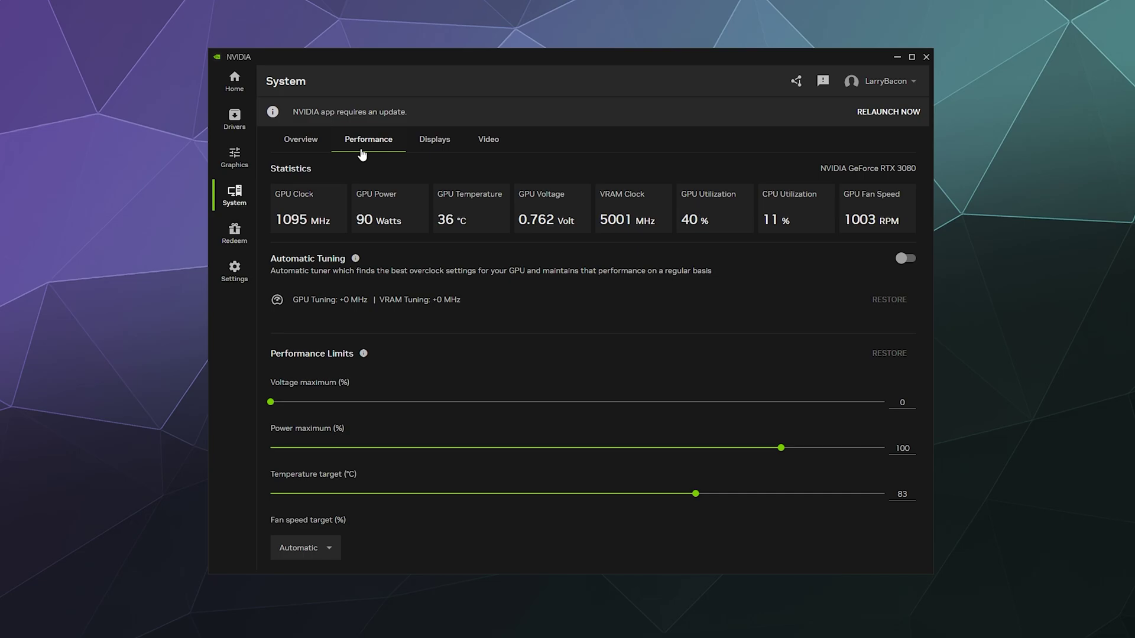
left_click(425, 146)
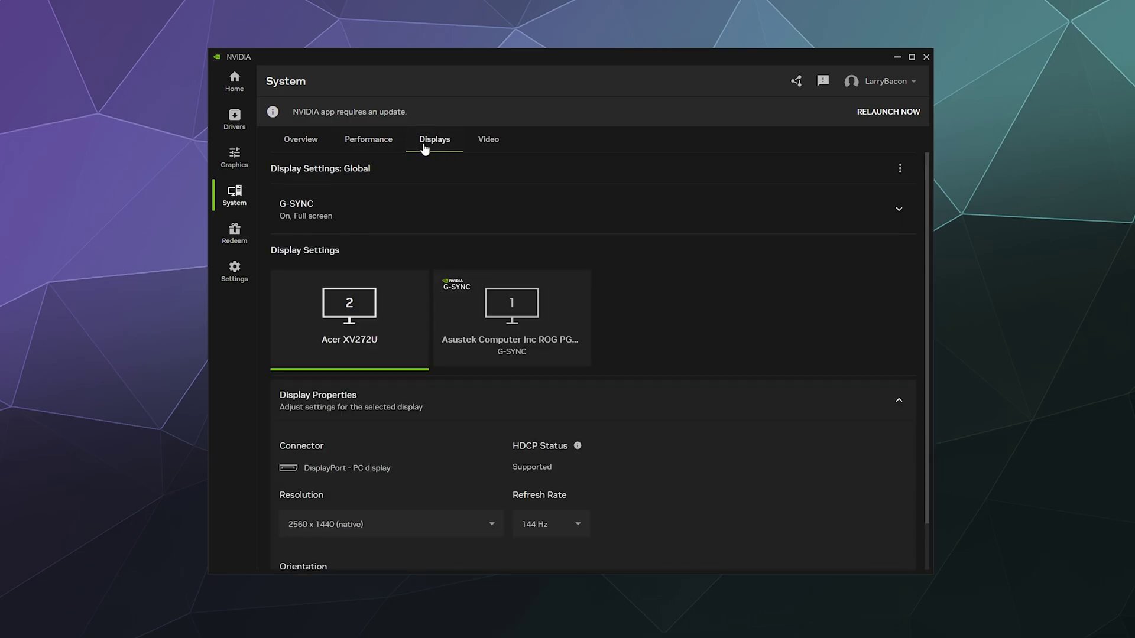
left_click(487, 144)
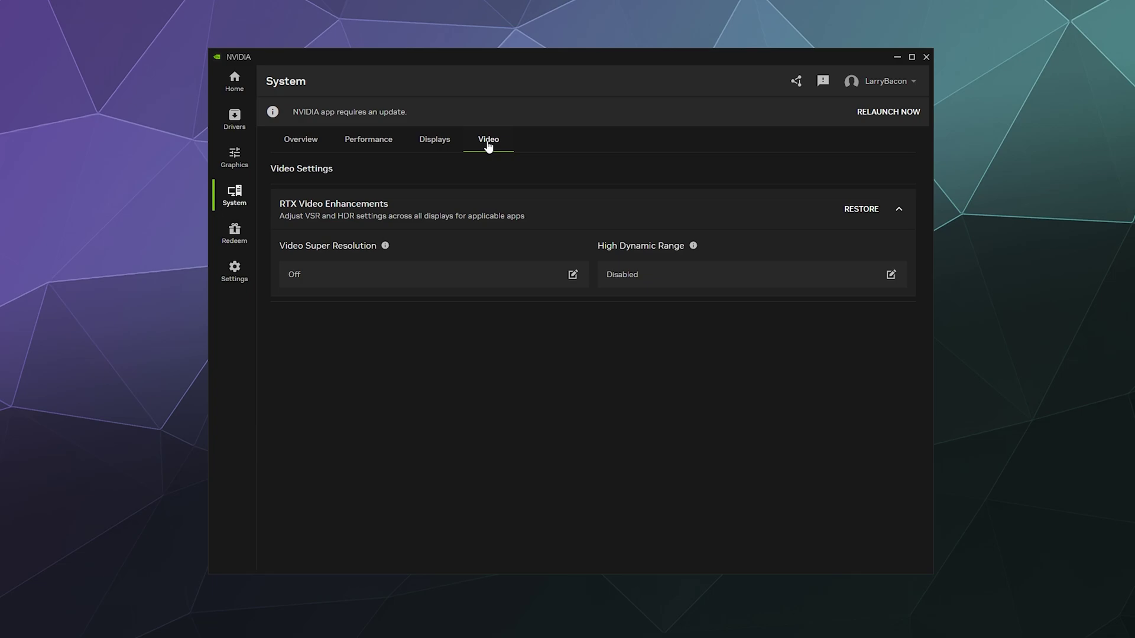
Look over the Redeem rewards page, then skim the app's Features settings
left_click(253, 233)
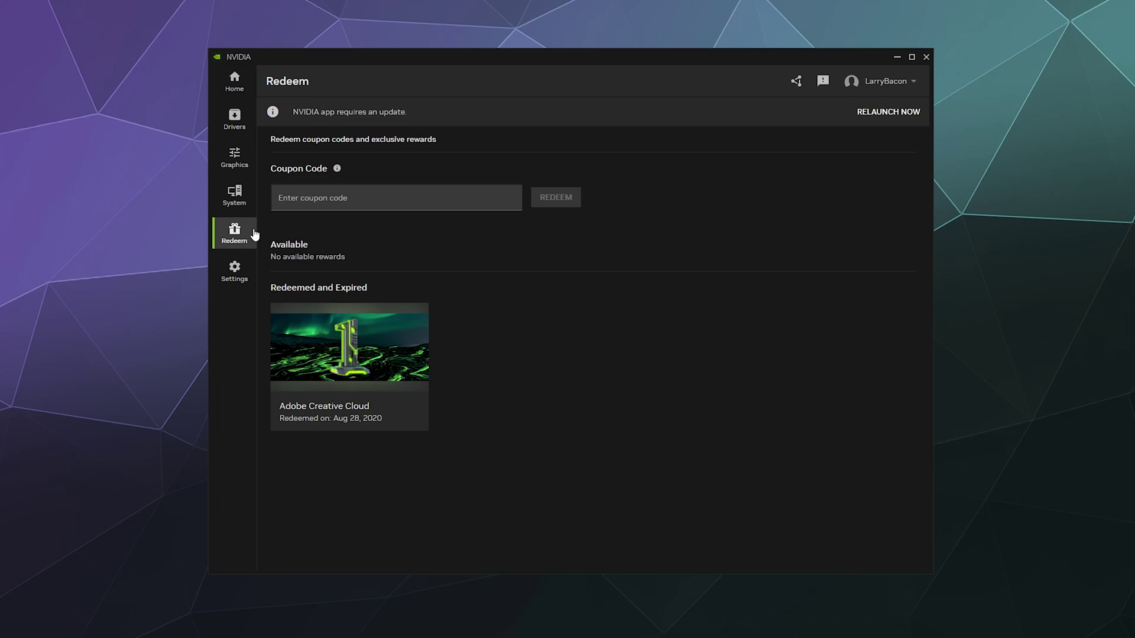
left_click(229, 280)
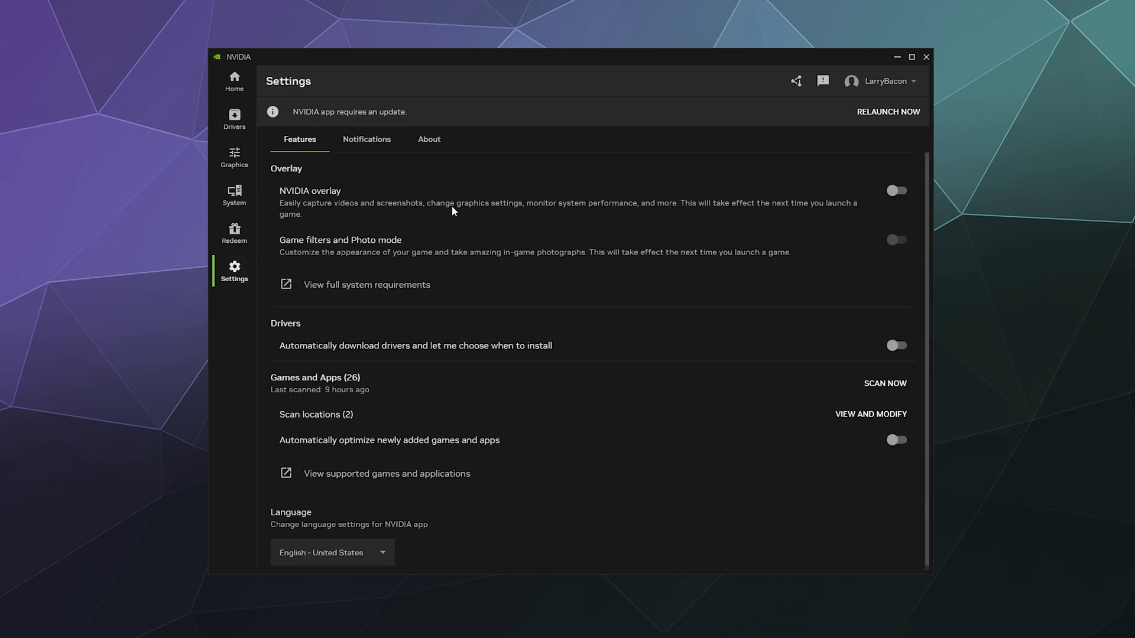
scroll(453, 204, "down", 1)
scroll(452, 236, "up", 1)
Go back to the Drivers page offering Game Ready Driver 566.03, released Oct 21, 2024
left_click(234, 118)
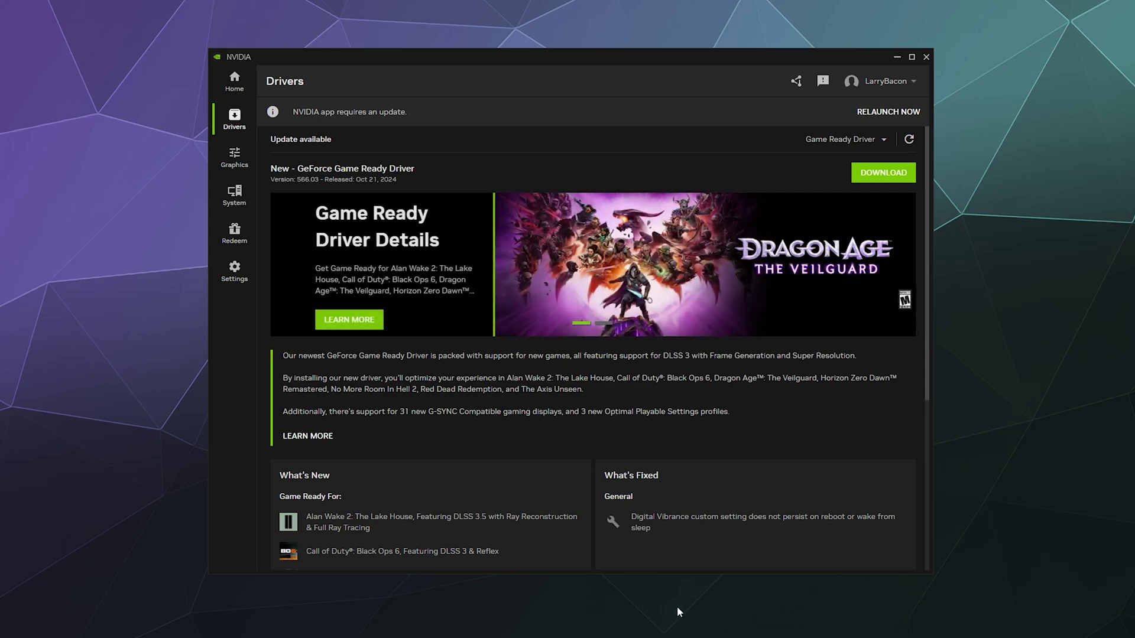
Download Game Ready Driver 566.03 until its installation dialog appears
left_click(853, 177)
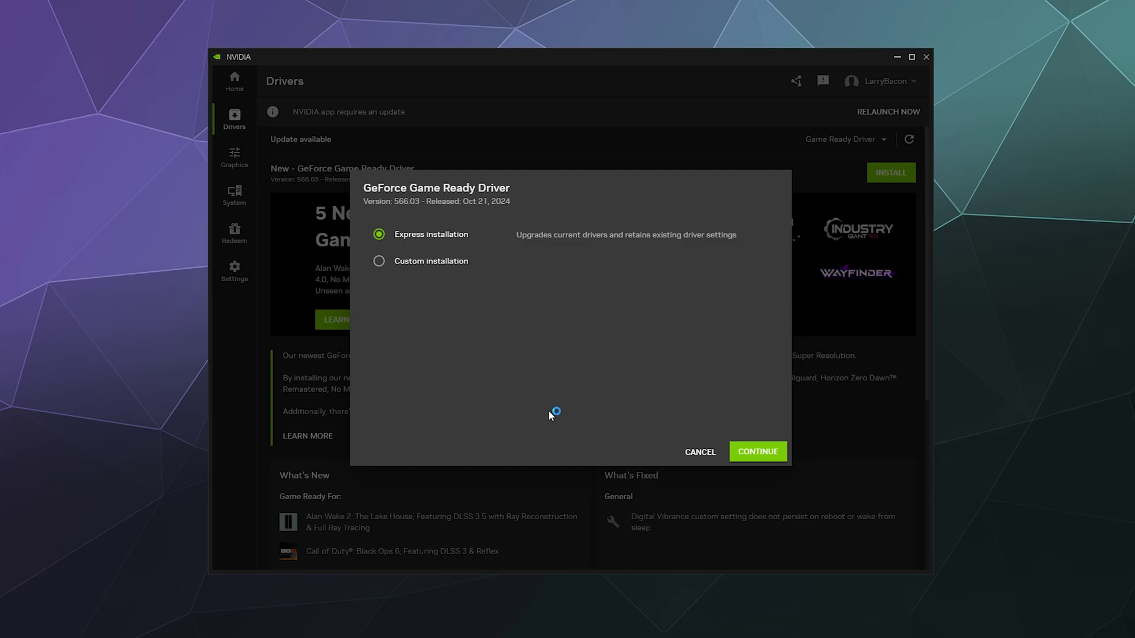
Review the custom components and clean-install toggle, then settle on Express installation for 566.03
left_click(422, 269)
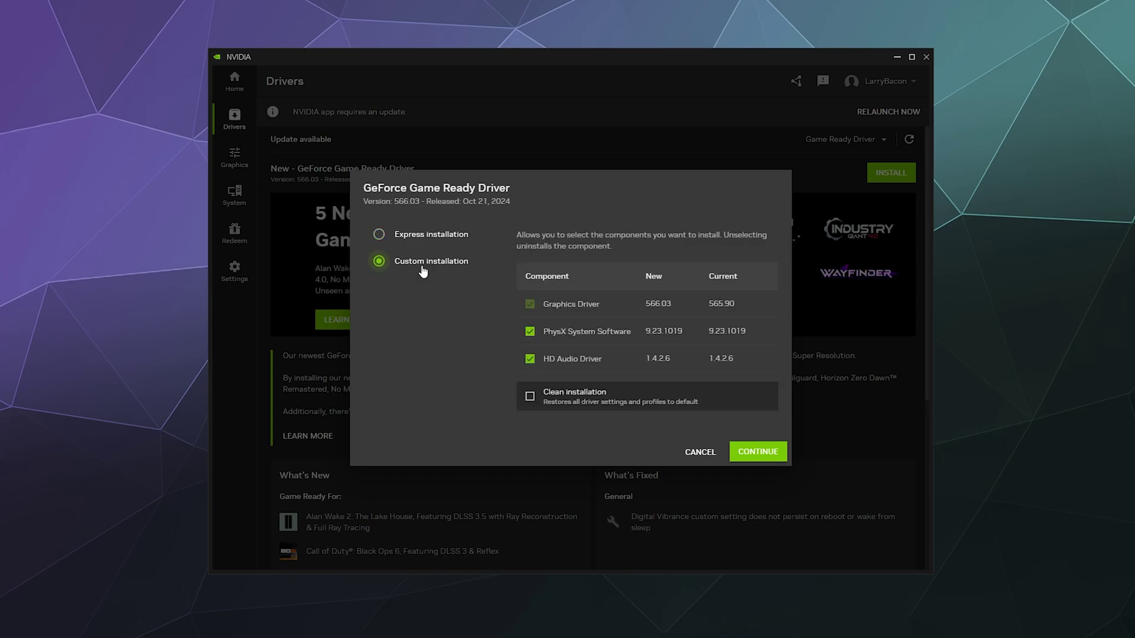
left_click(420, 239)
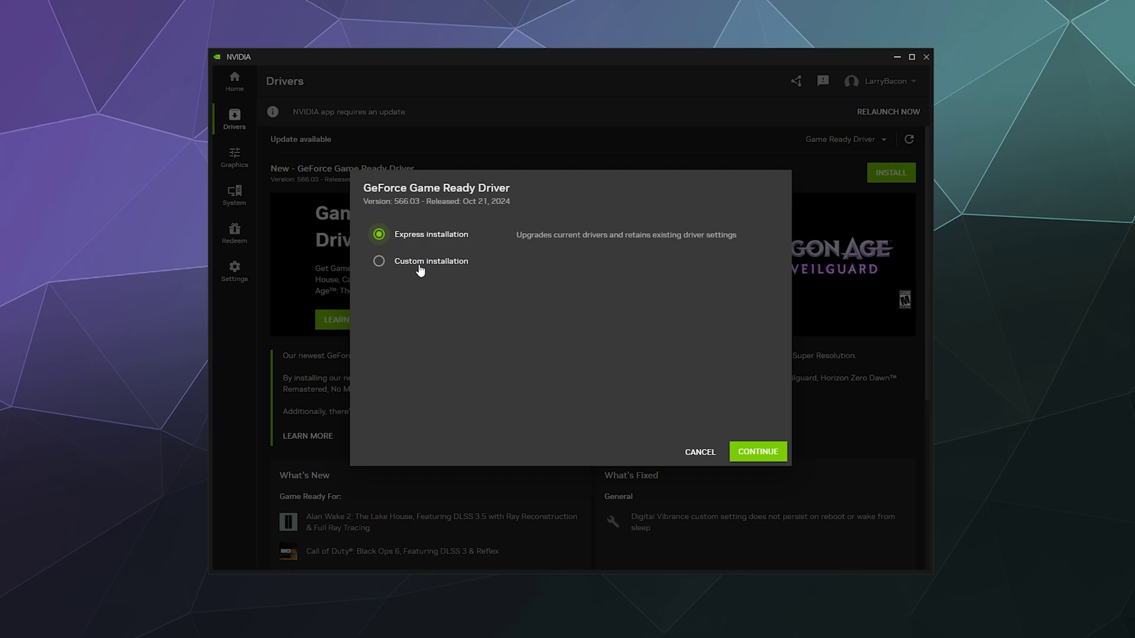
left_click(420, 270)
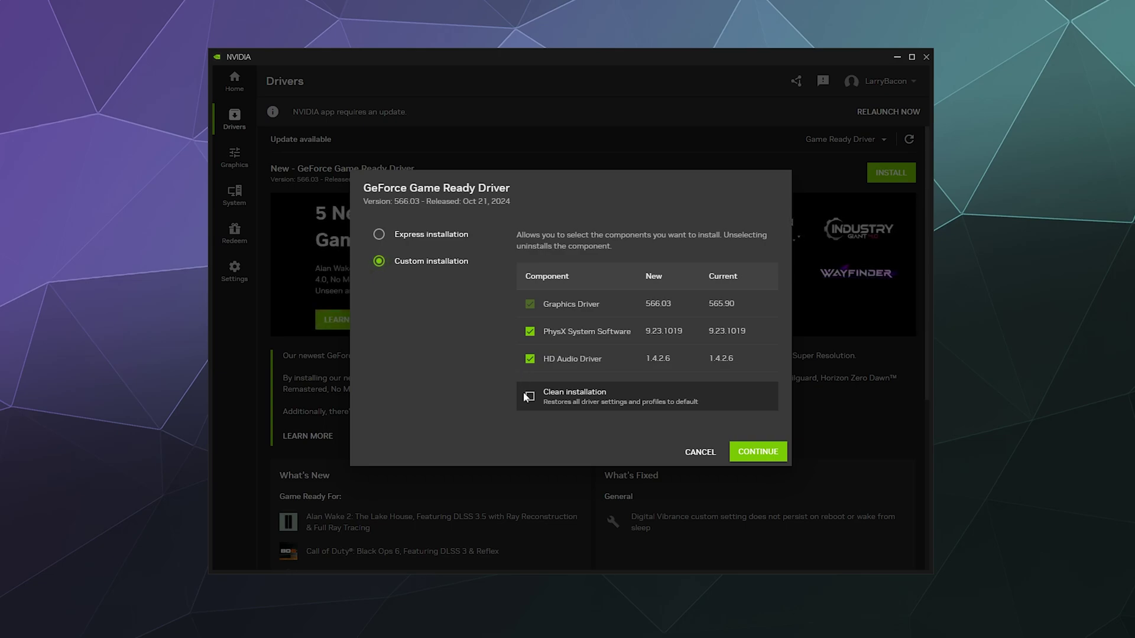
left_click(530, 397)
left_click(529, 396)
left_click(464, 236)
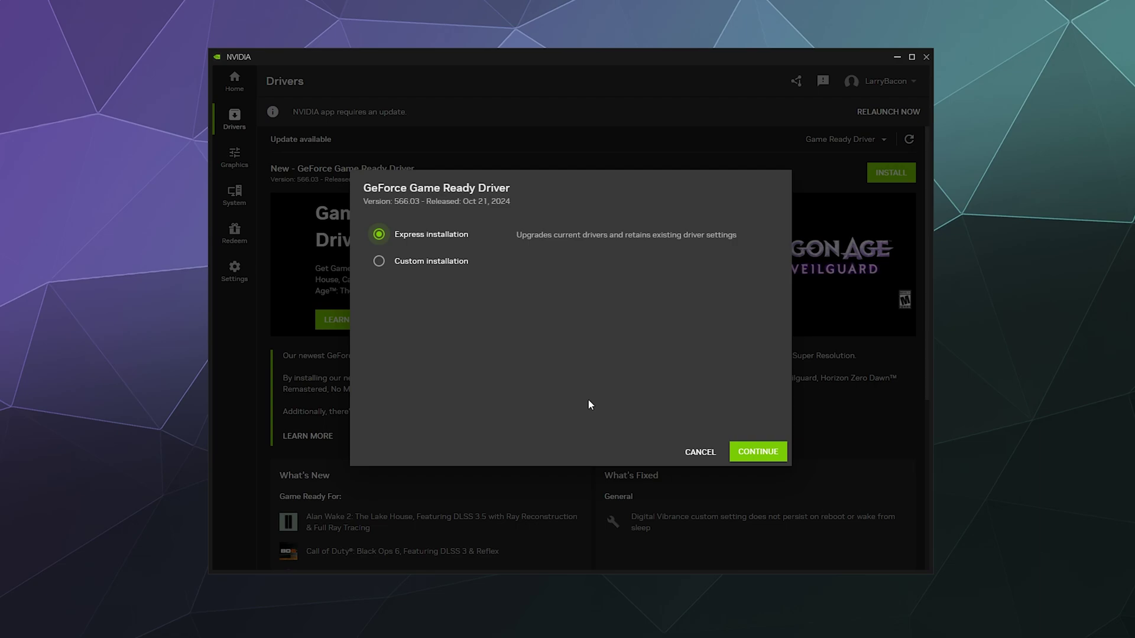
Install driver 566.03, finishing with Graphics Driver 566.03 and HD Audio Driver 1.4.2.6 installed
left_click(765, 452)
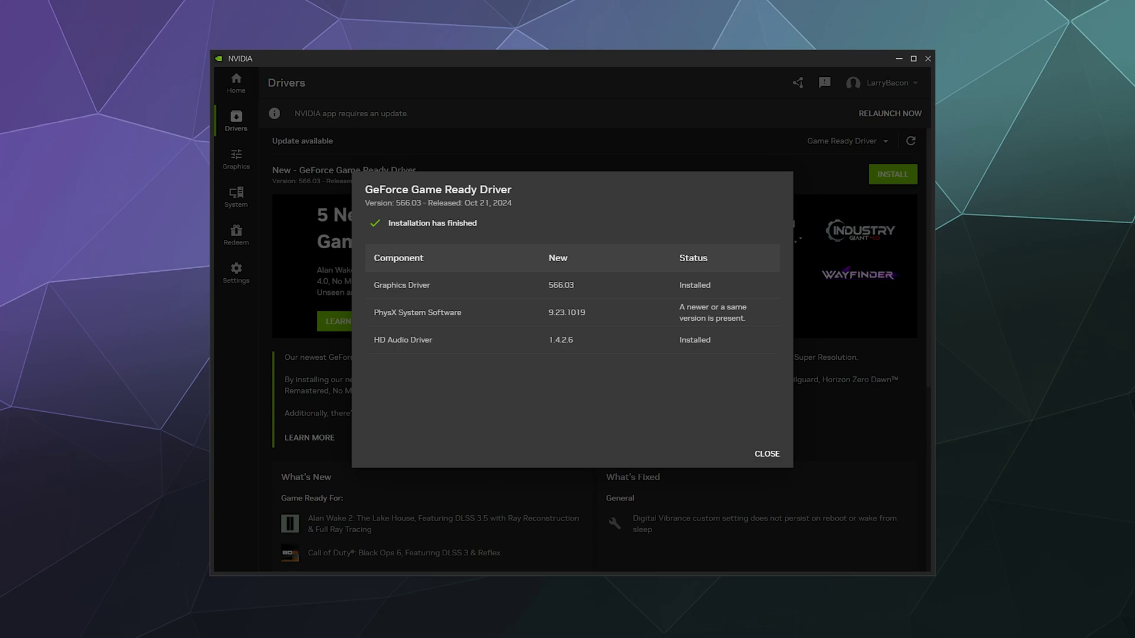
Dismiss the install summary, skim the 566.03 release notes, and recheck for newer drivers
left_click(768, 451)
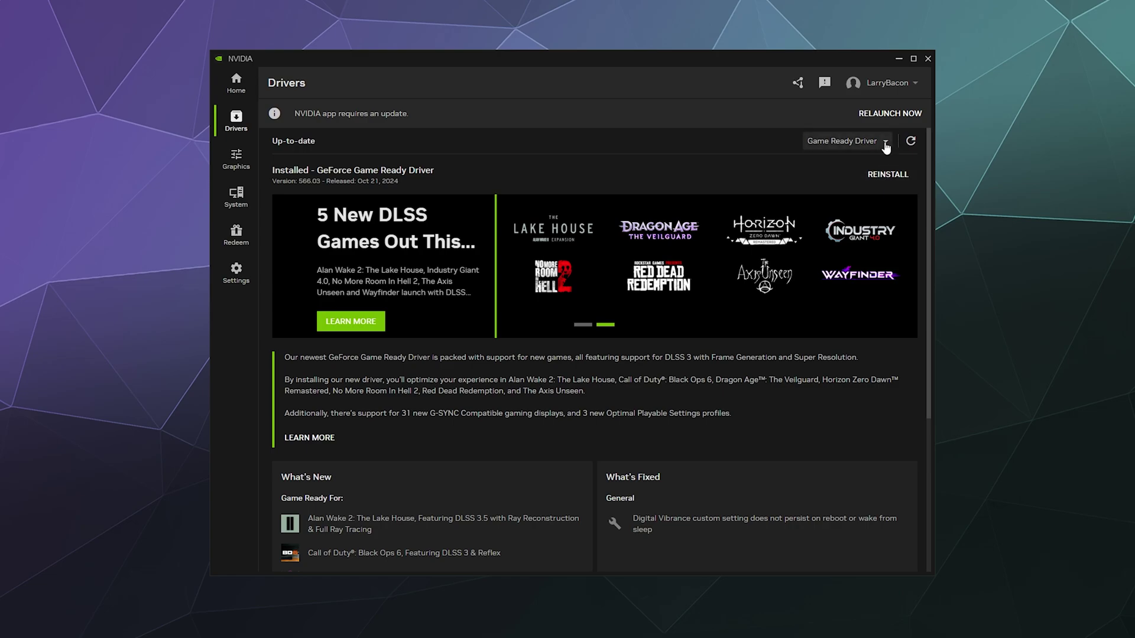
scroll(737, 179, "down", 2)
scroll(737, 179, "down", 2)
scroll(737, 179, "up", 4)
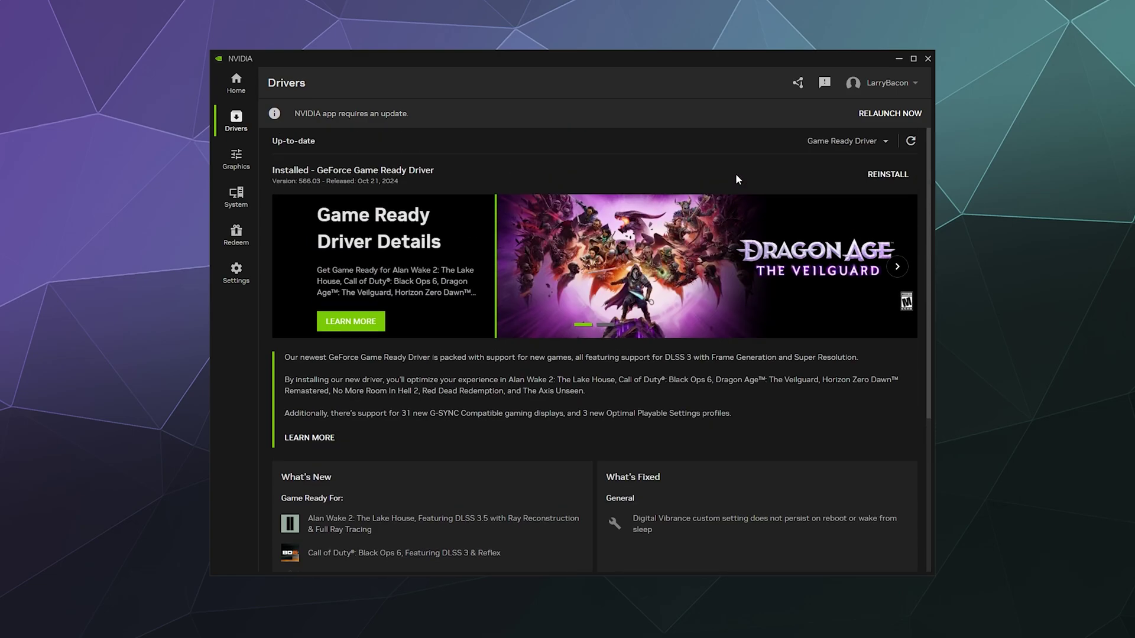
scroll(737, 179, "down", 4)
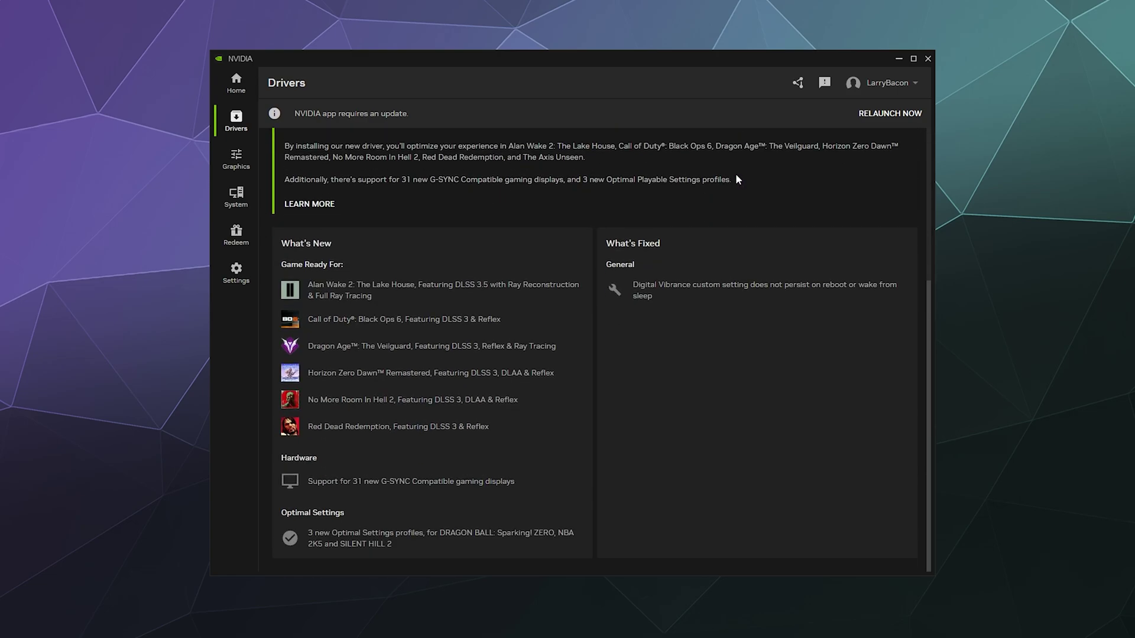
scroll(737, 179, "up", 4)
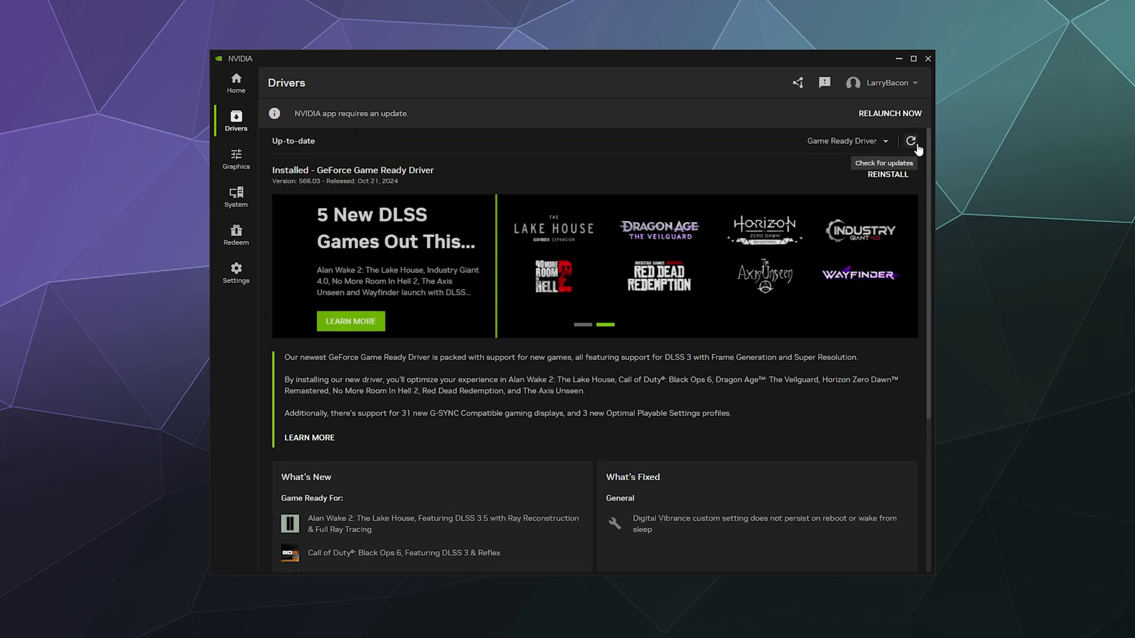
left_click(911, 142)
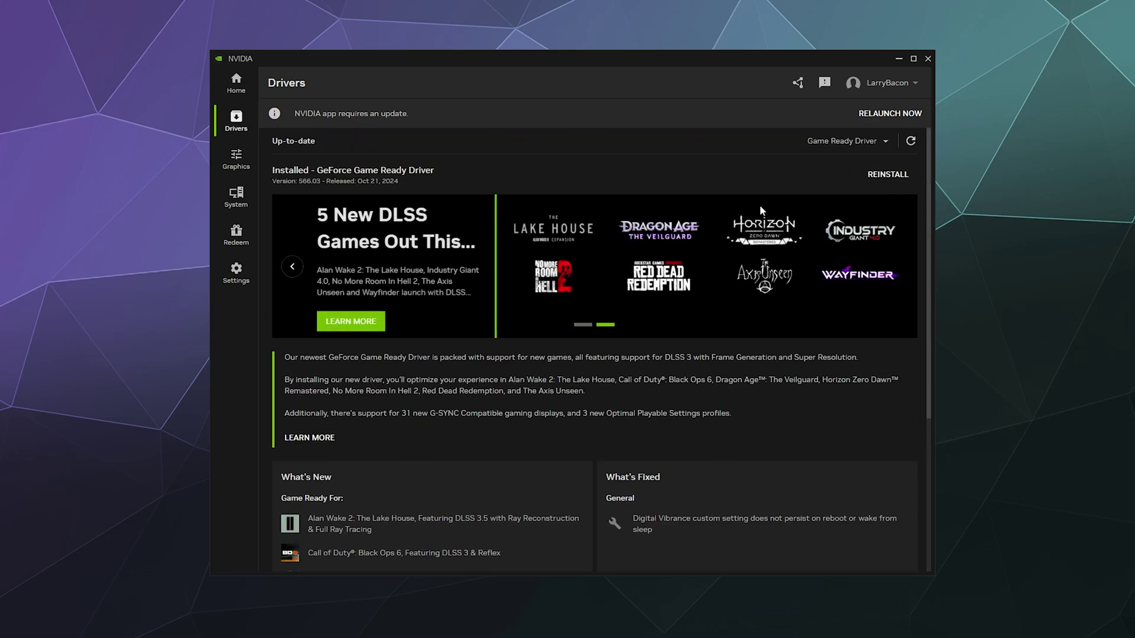